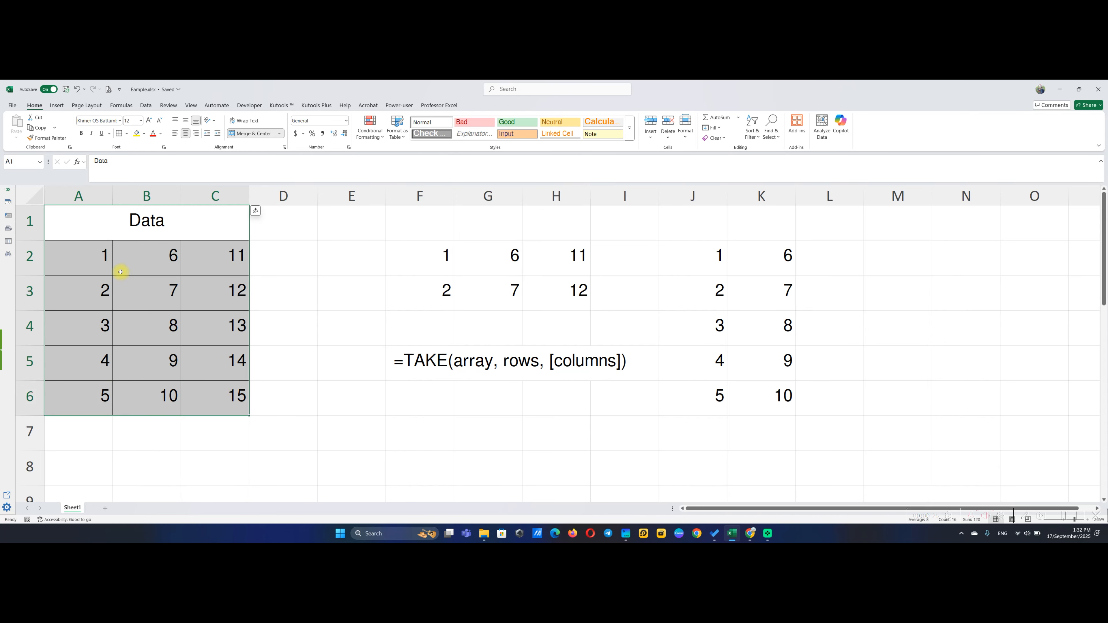
- Change the value in cell B2 of the Data table to 5
left_click_drag(101, 257, 185, 292)
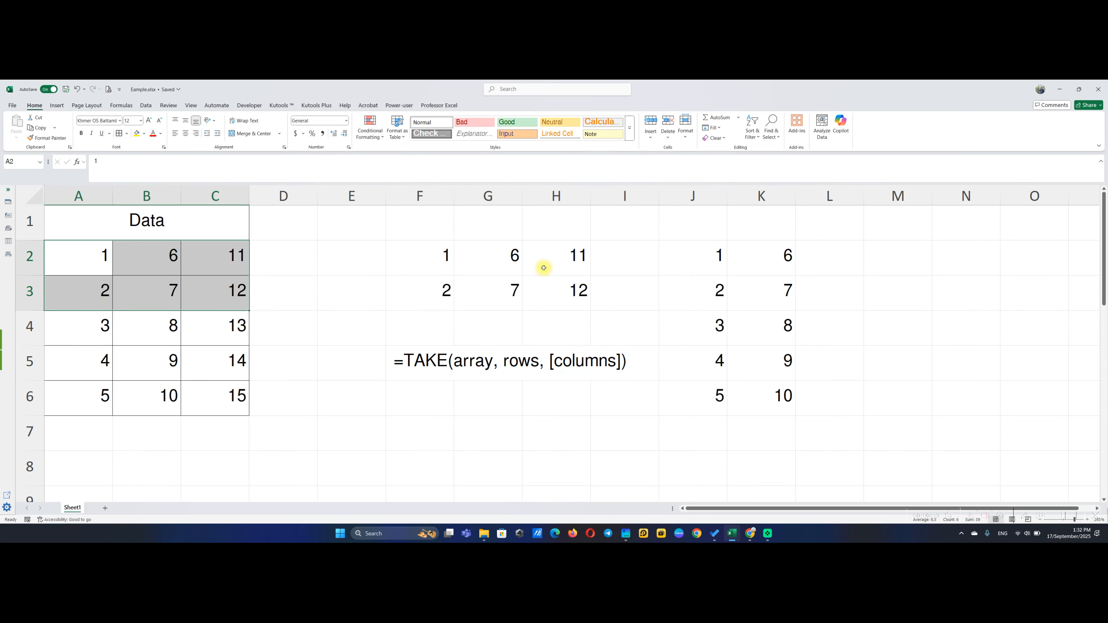
left_click(146, 262)
type("5")
key("Tab")
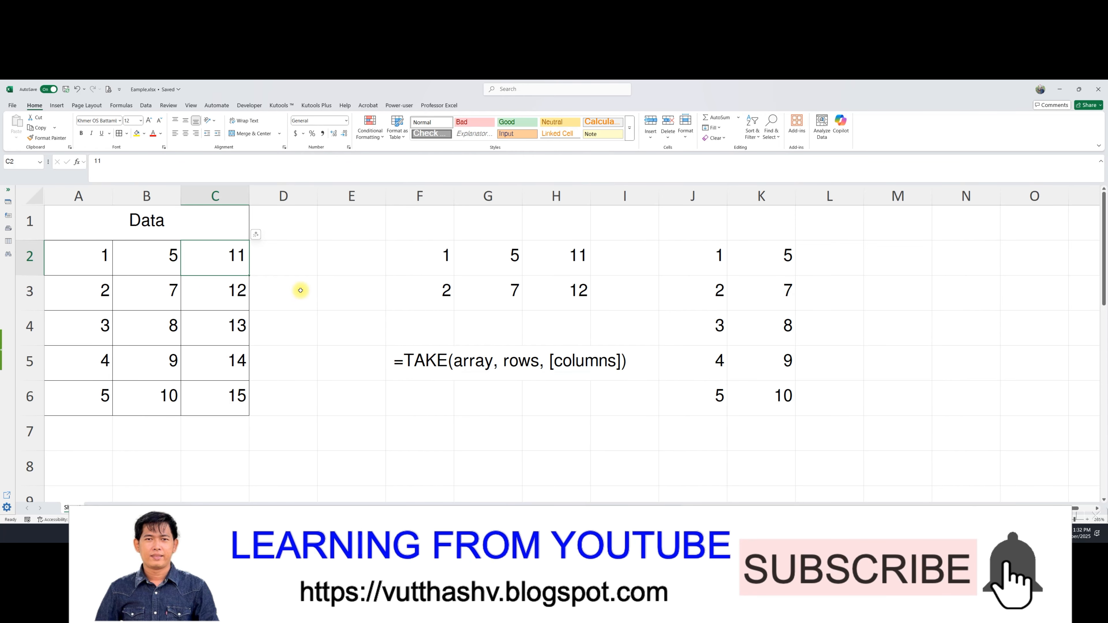
- Check the first rows of the two-column TAKE result in J2:K3 against the edited source data
left_click(711, 260)
left_click_drag(710, 260, 749, 255)
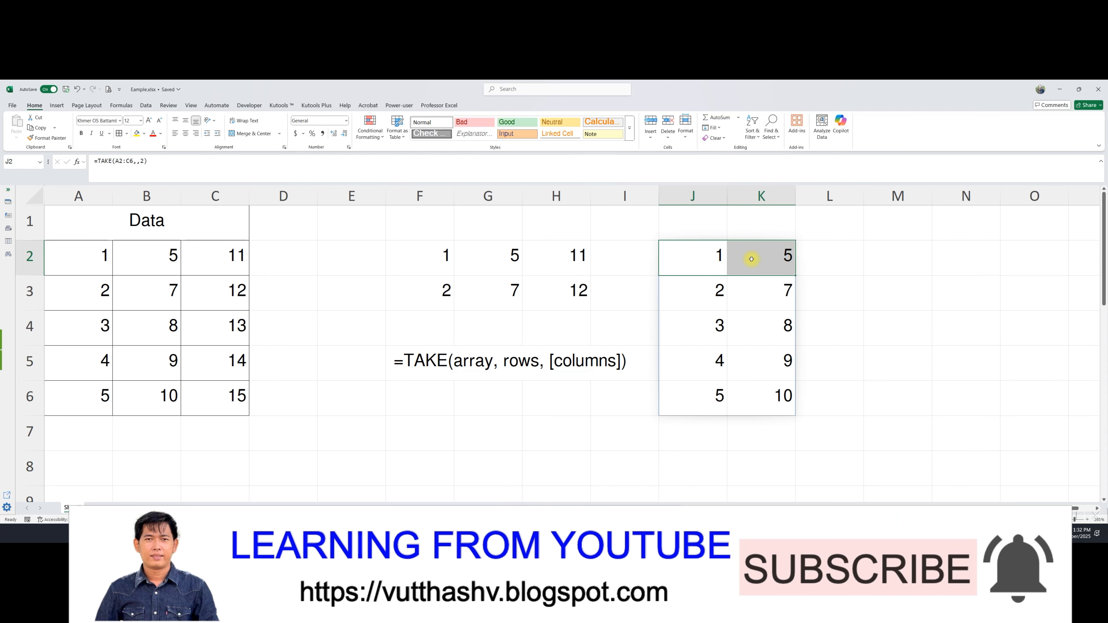
left_click(751, 297)
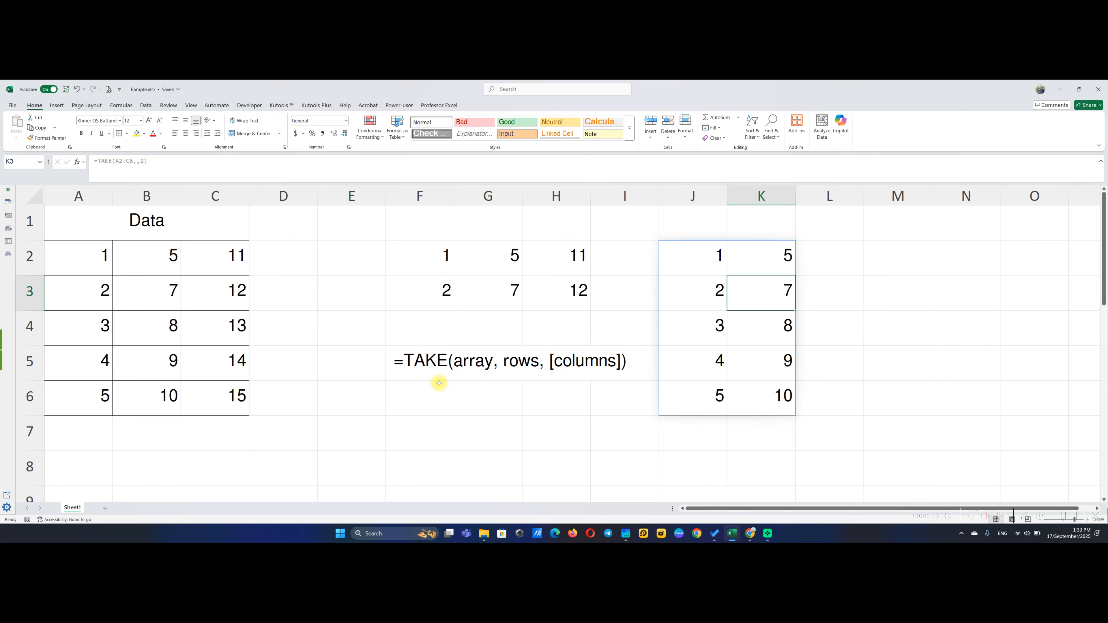
- Enter =TAKE(A2:C6,3) in cell F6 to return the first three rows of the data
left_click(413, 401)
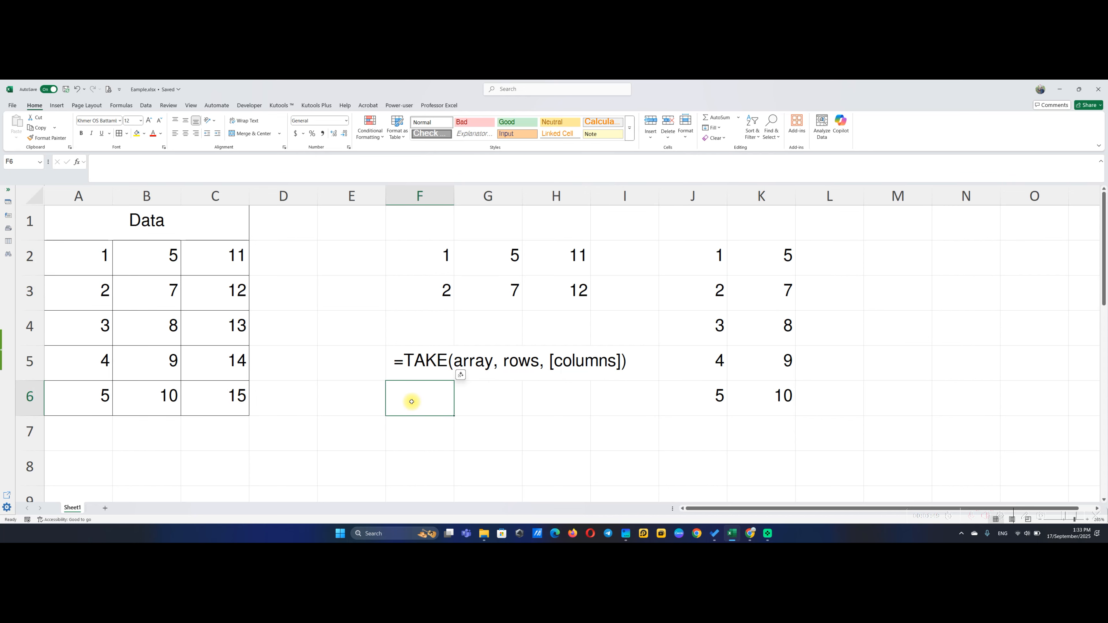
type("=tak")
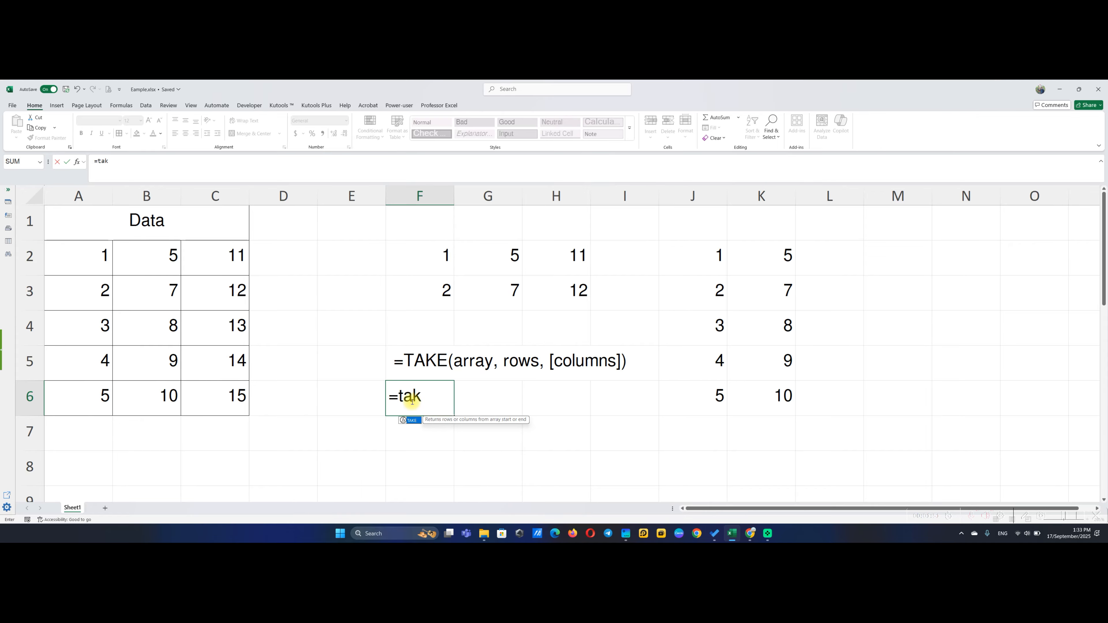
key("Tab")
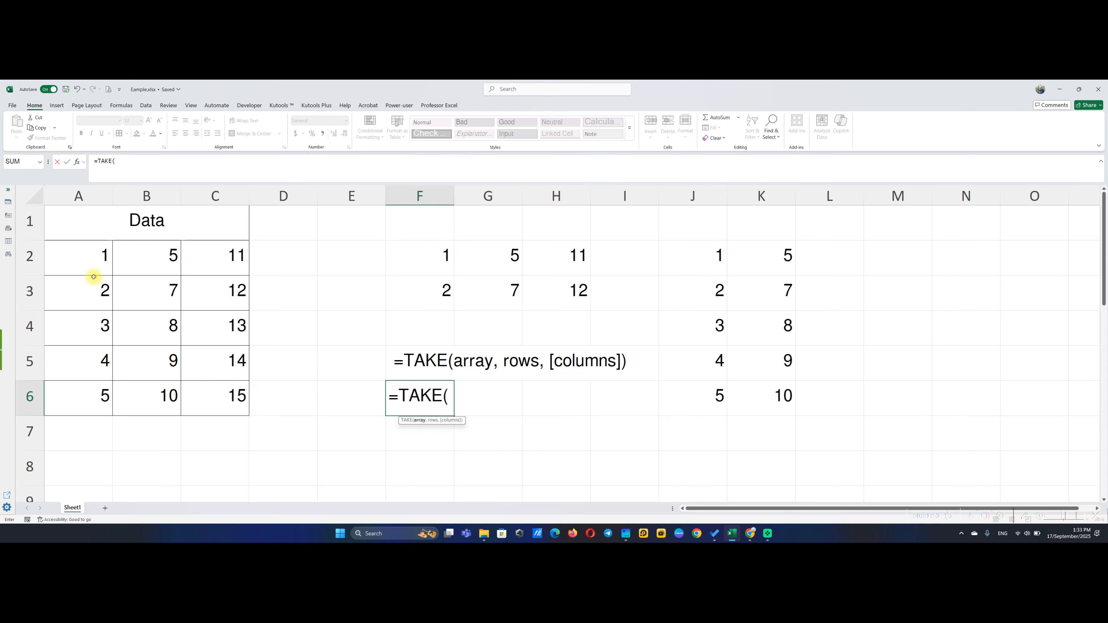
left_click_drag(94, 266, 223, 393)
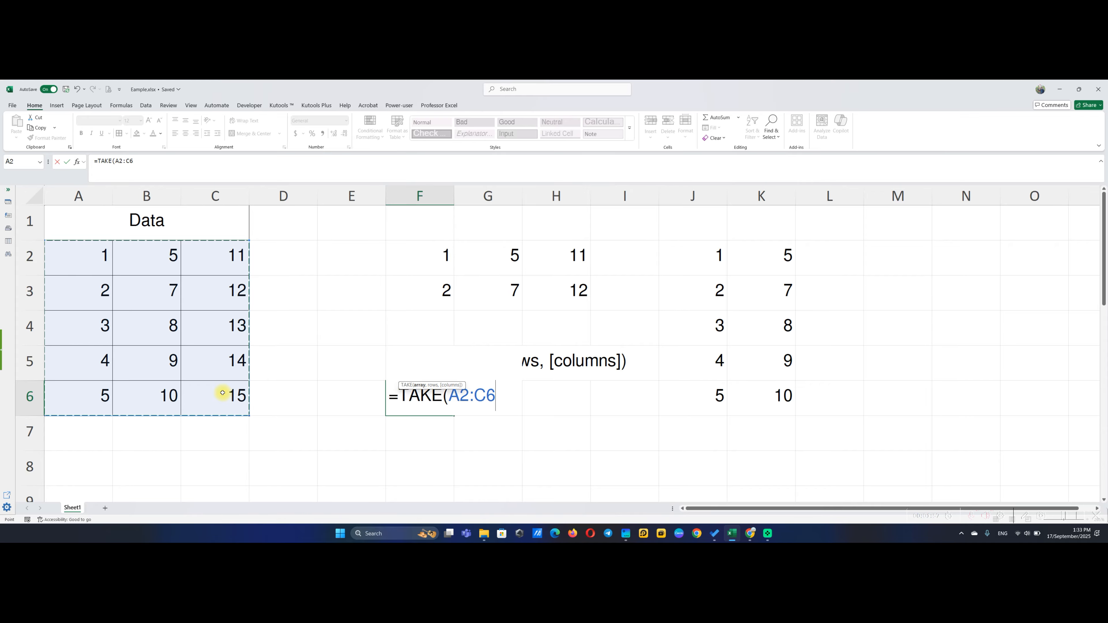
type(",")
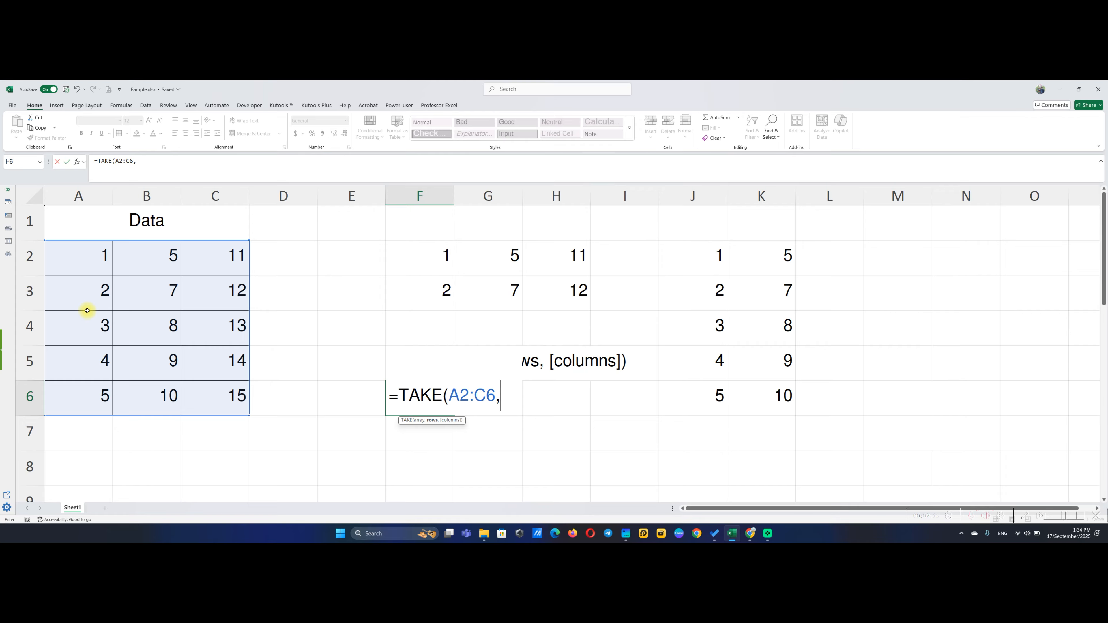
type("3)")
key("Return")
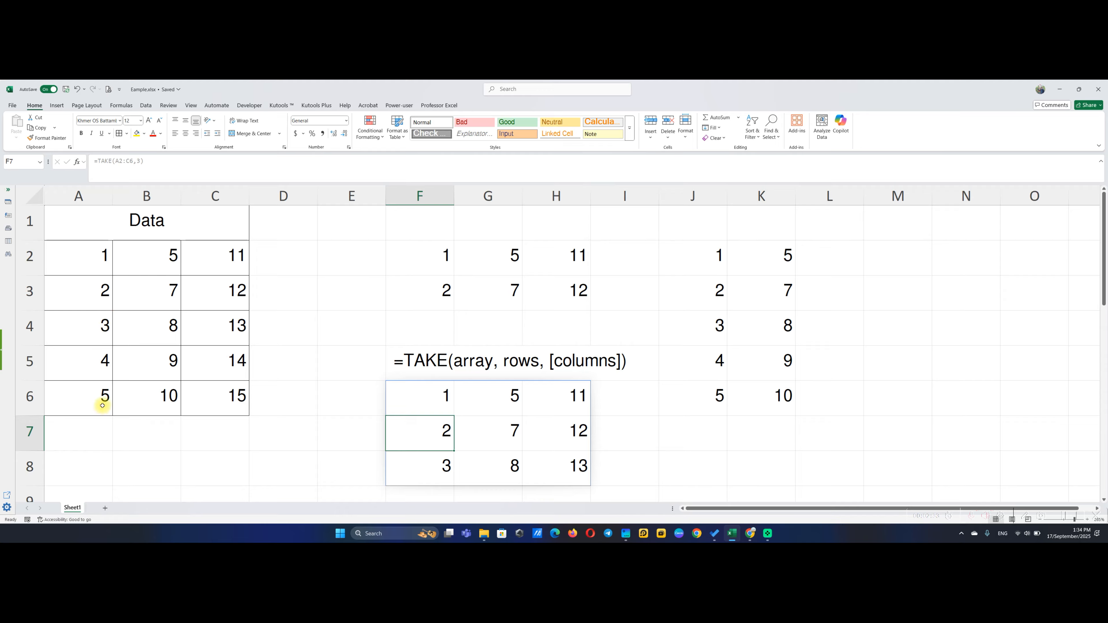
- Change the rows argument of the TAKE formula in F6 to -2 to return the last two rows
double_click(426, 406)
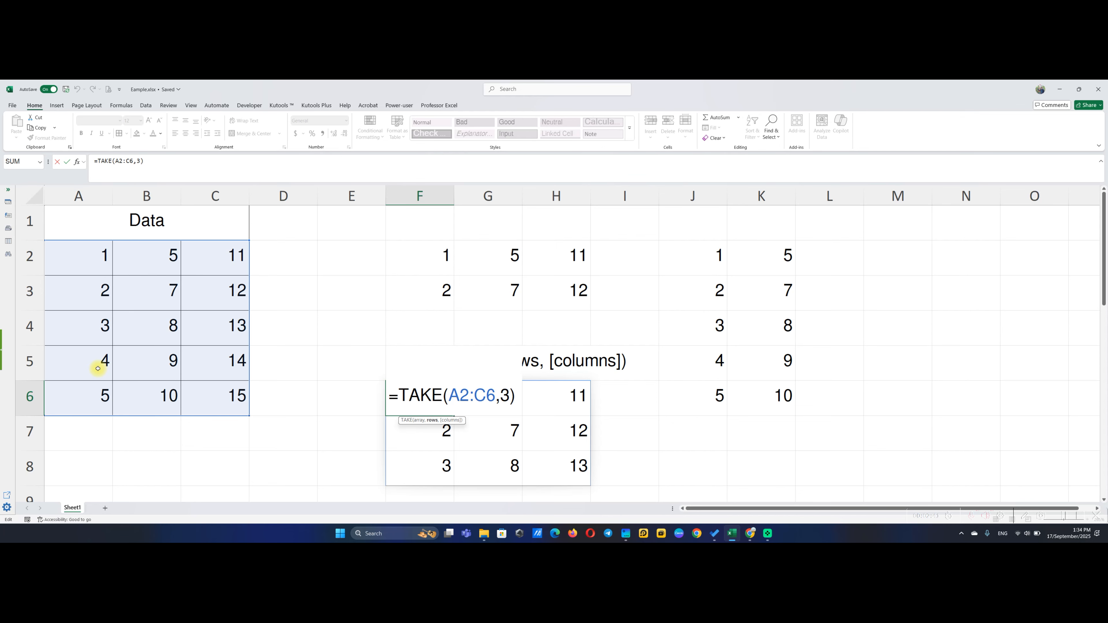
key("Delete")
type("-2")
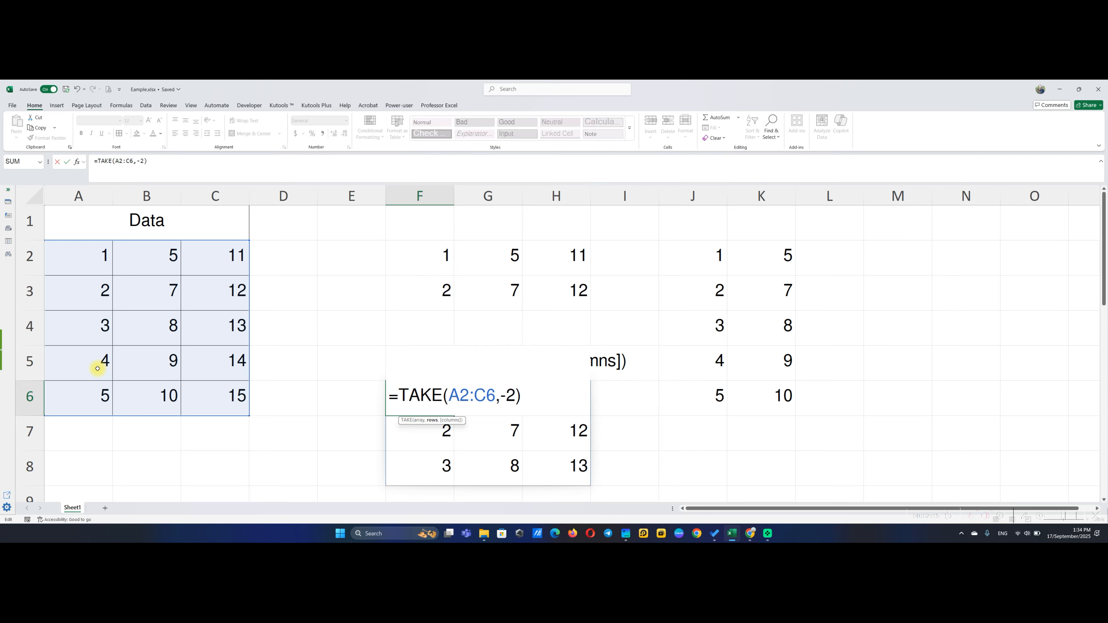
key("Return")
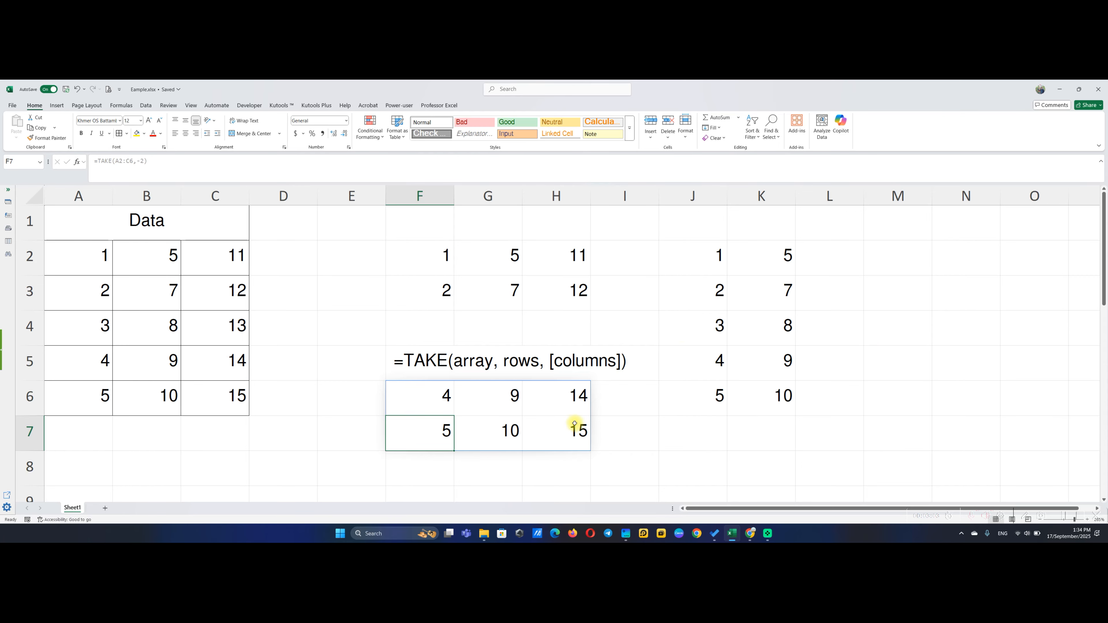
- Enter =TAKE(A2:C6,,1) in cell L2 to return only the first column of the data
left_click(834, 264)
type("=")
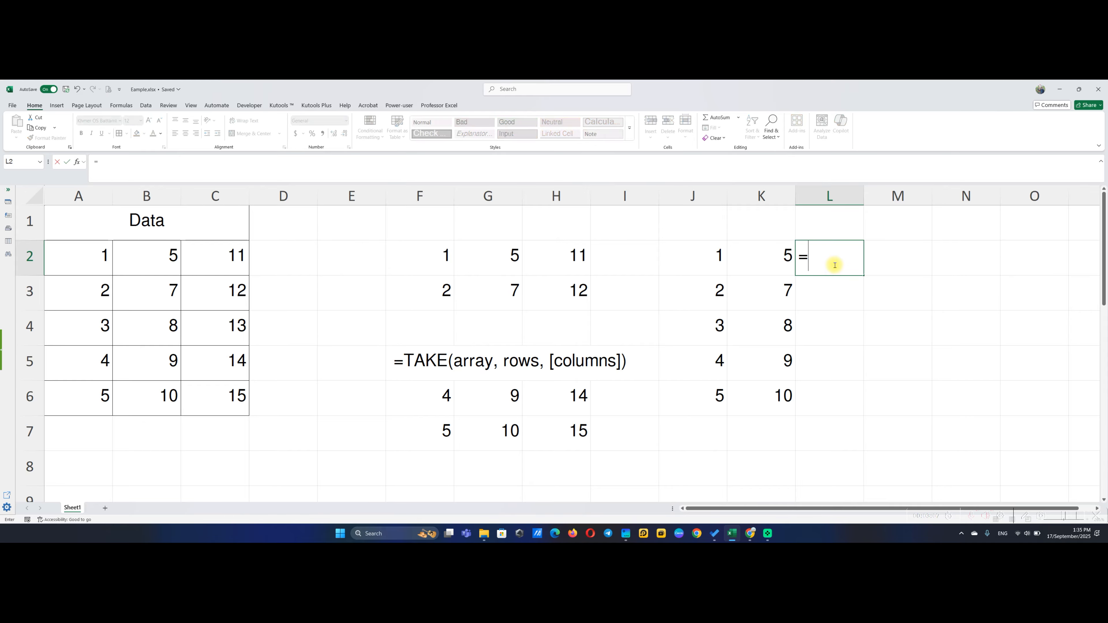
type("ta")
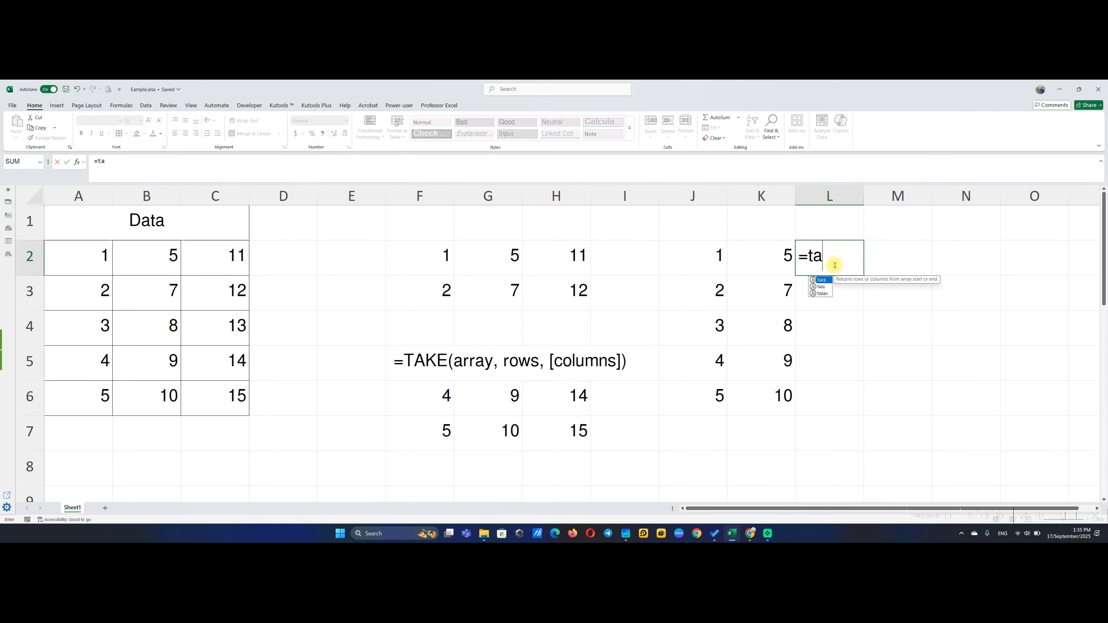
key("Tab")
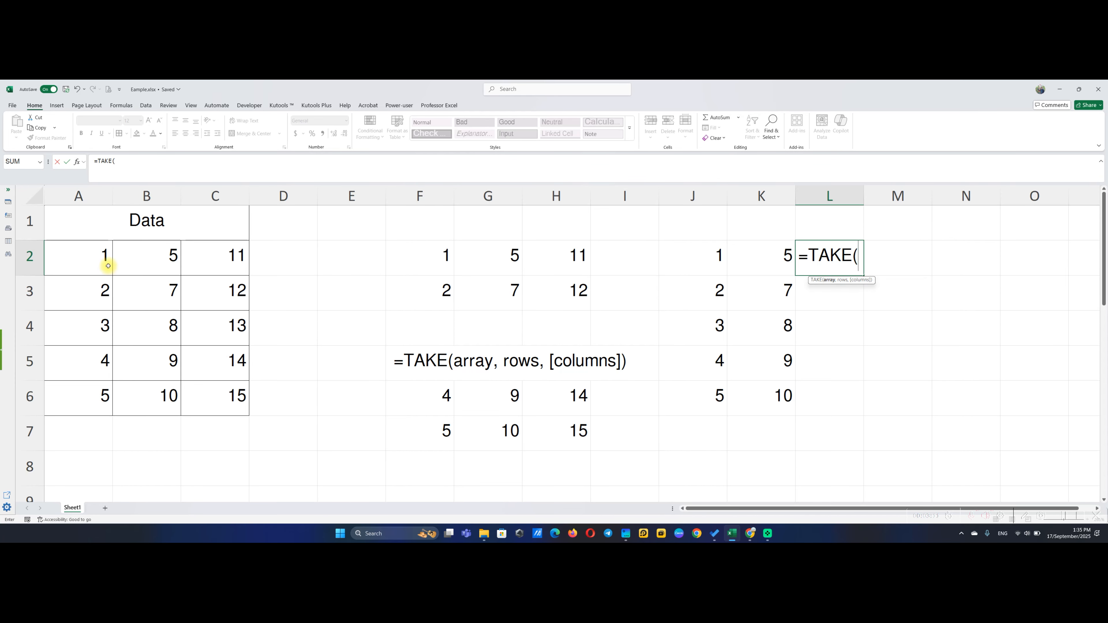
left_click_drag(91, 263, 212, 395)
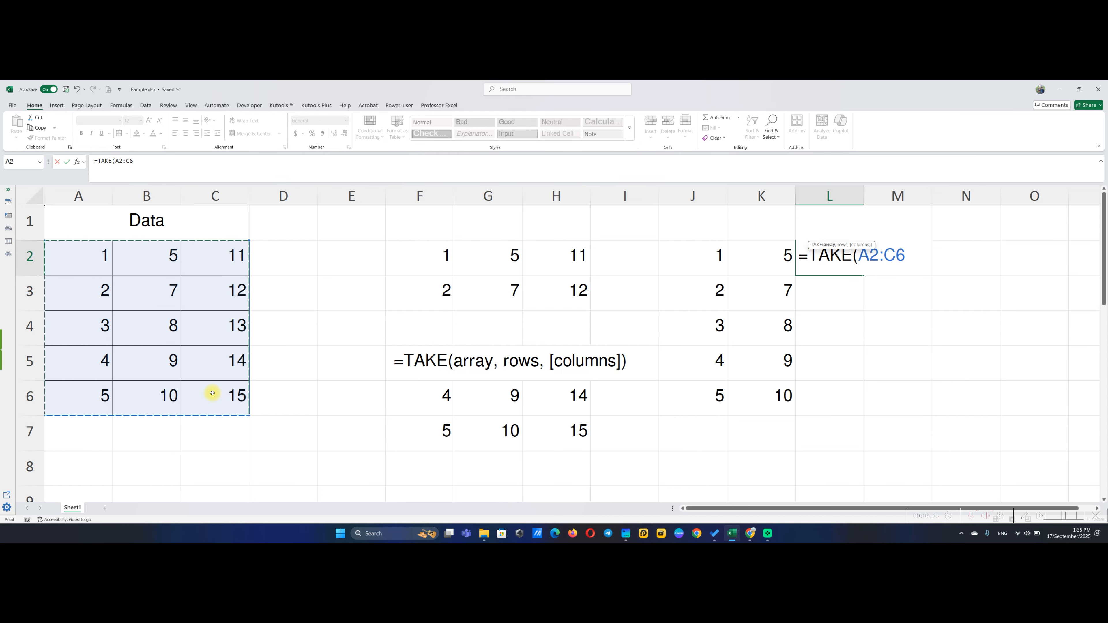
type(",")
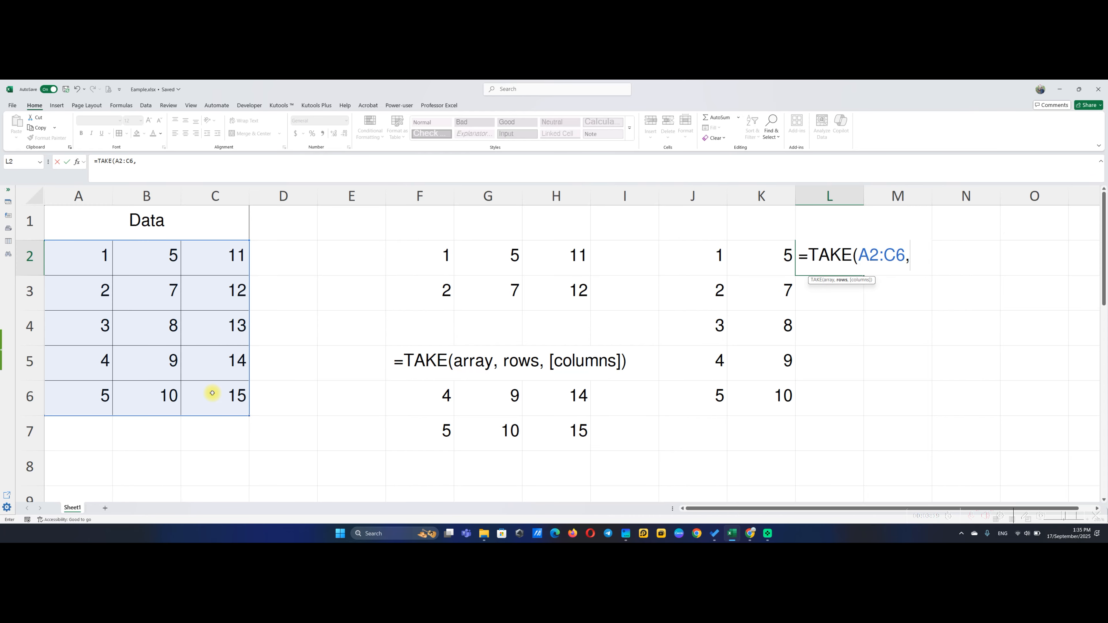
type(",")
type("1")
key("Return")
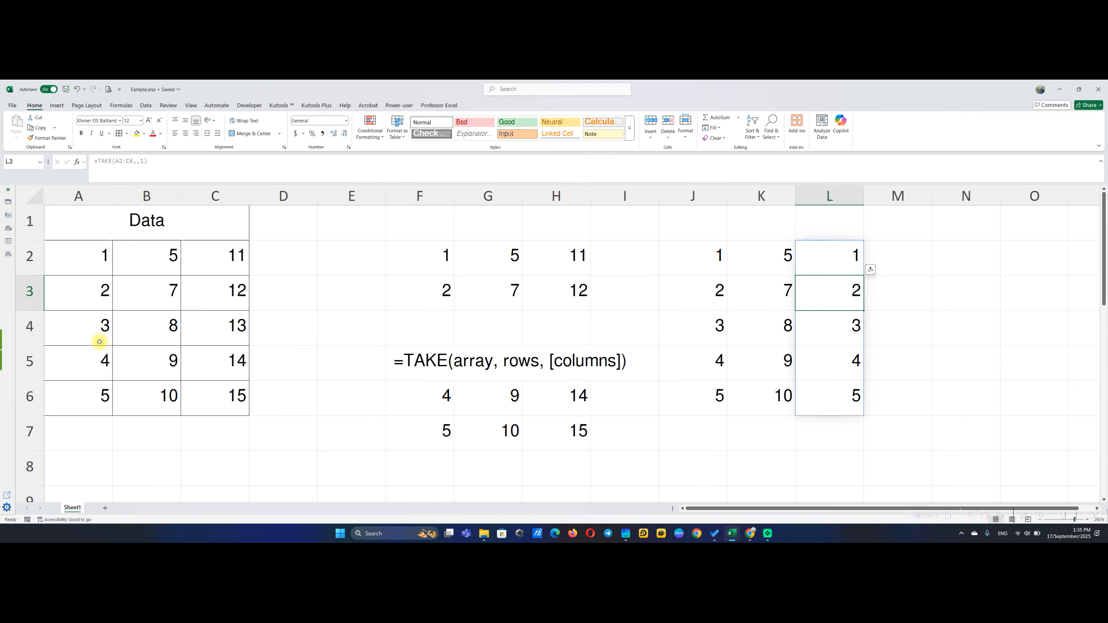
- Set the columns argument of the TAKE formula in L2 to 2 to return the first two columns
double_click(836, 263)
left_click(921, 255)
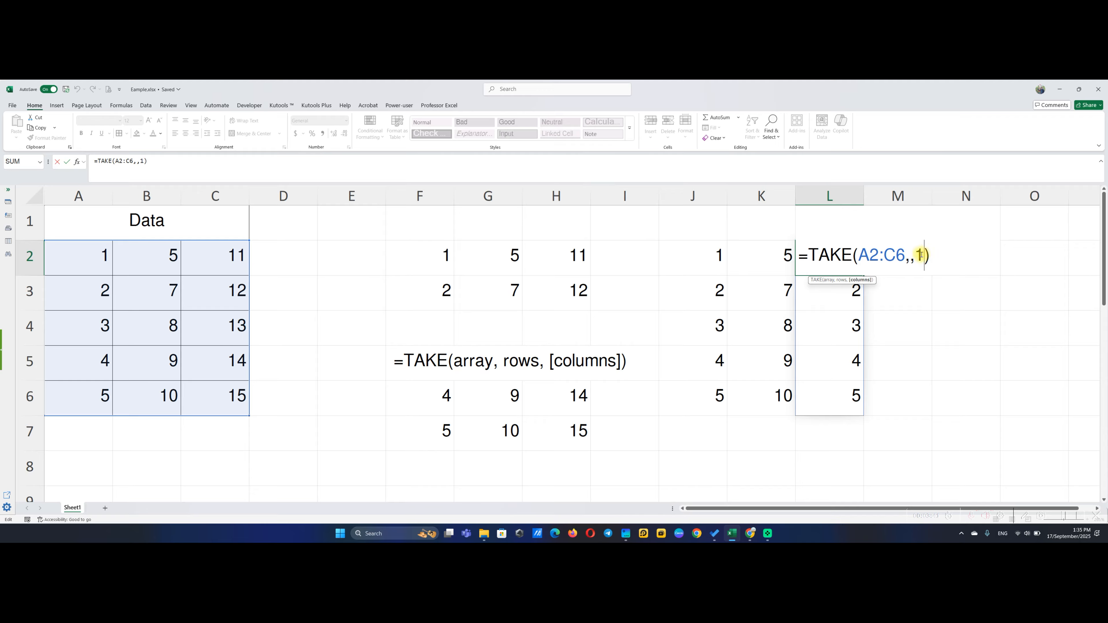
key("BackSpace")
key("Return")
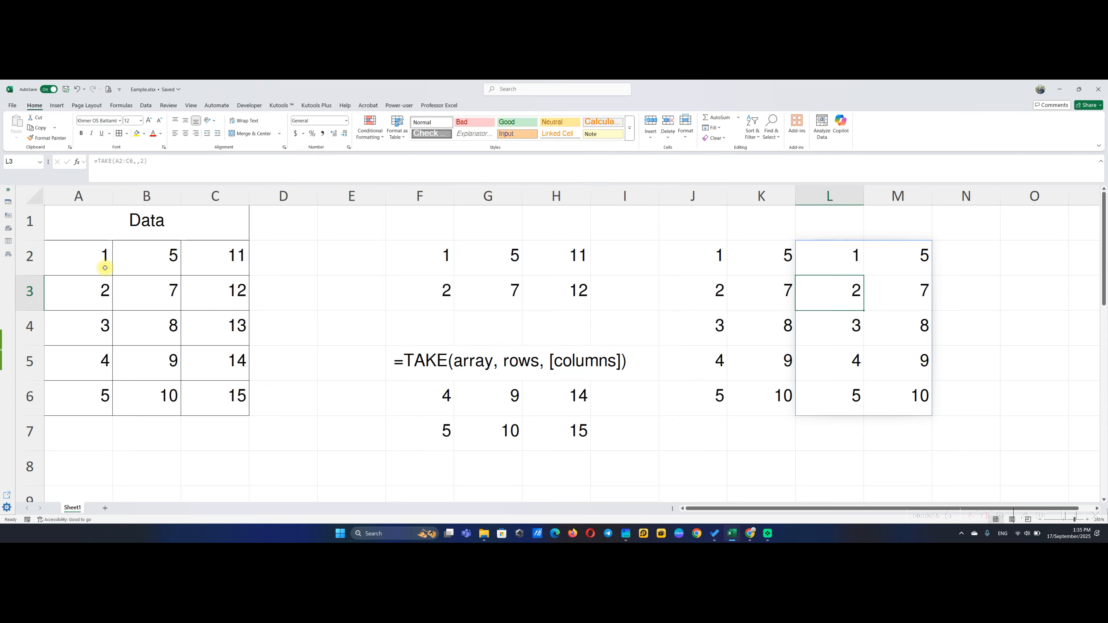
- Set the columns argument of the TAKE formula in L2 to -1 to return the last column
left_click(843, 252)
double_click(842, 252)
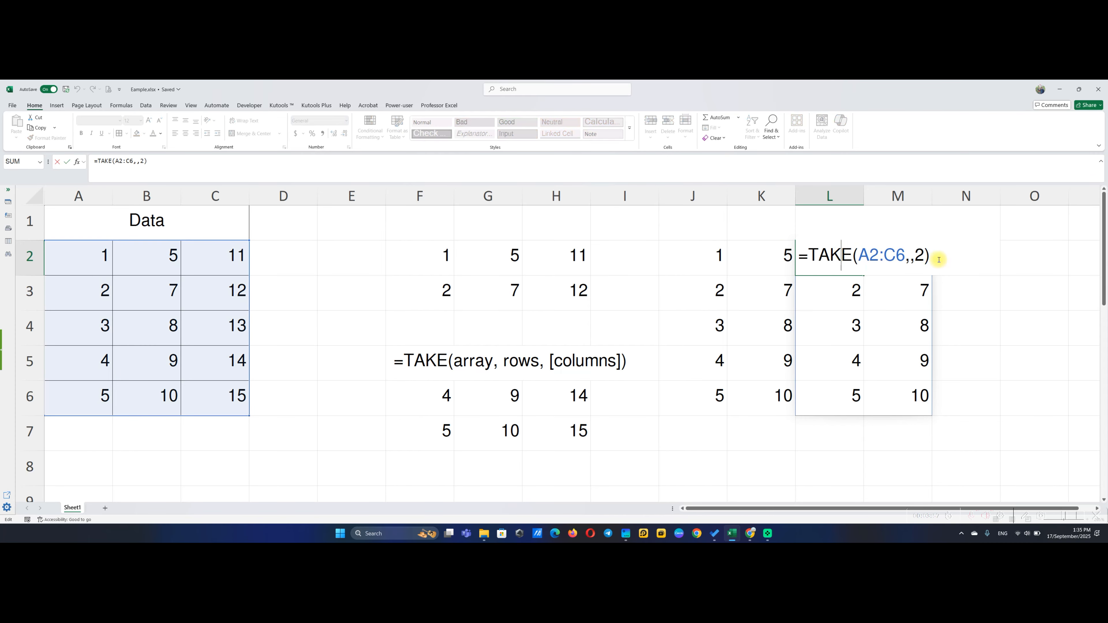
left_click(923, 259)
key("BackSpace")
type("-1")
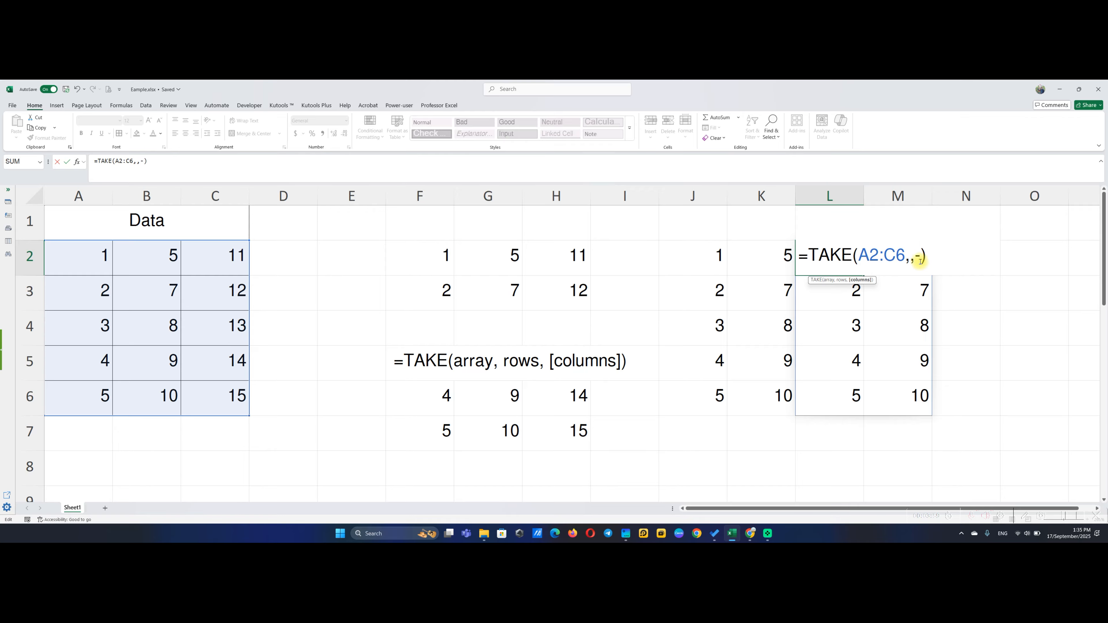
key("Return")
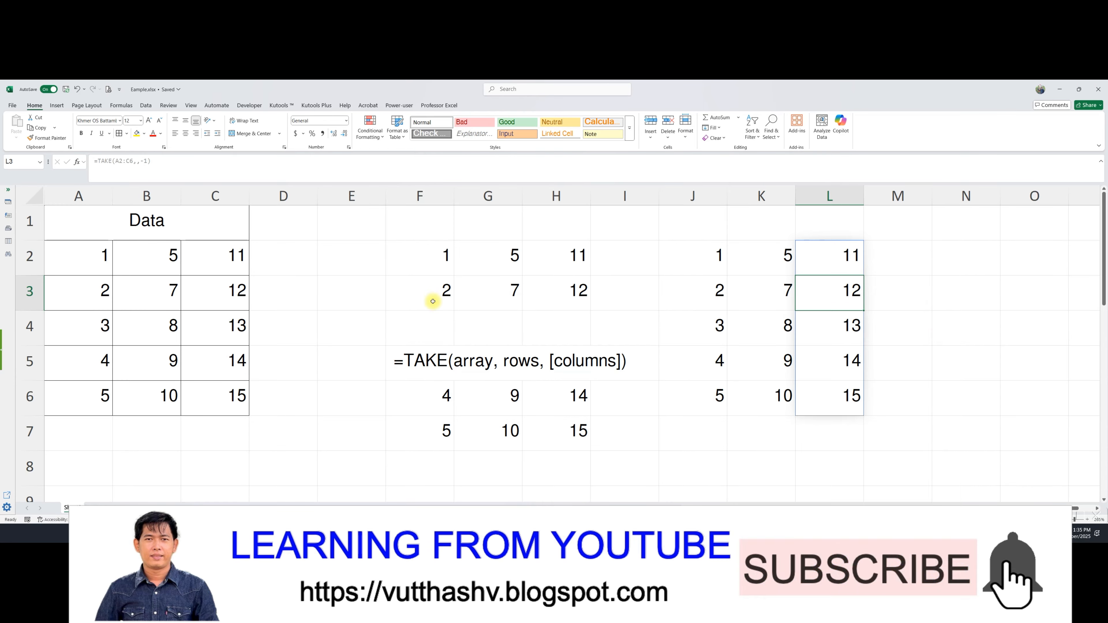
- Set the columns argument of the TAKE formula in L2 to -2 to return the last two columns
double_click(842, 256)
left_click(930, 255)
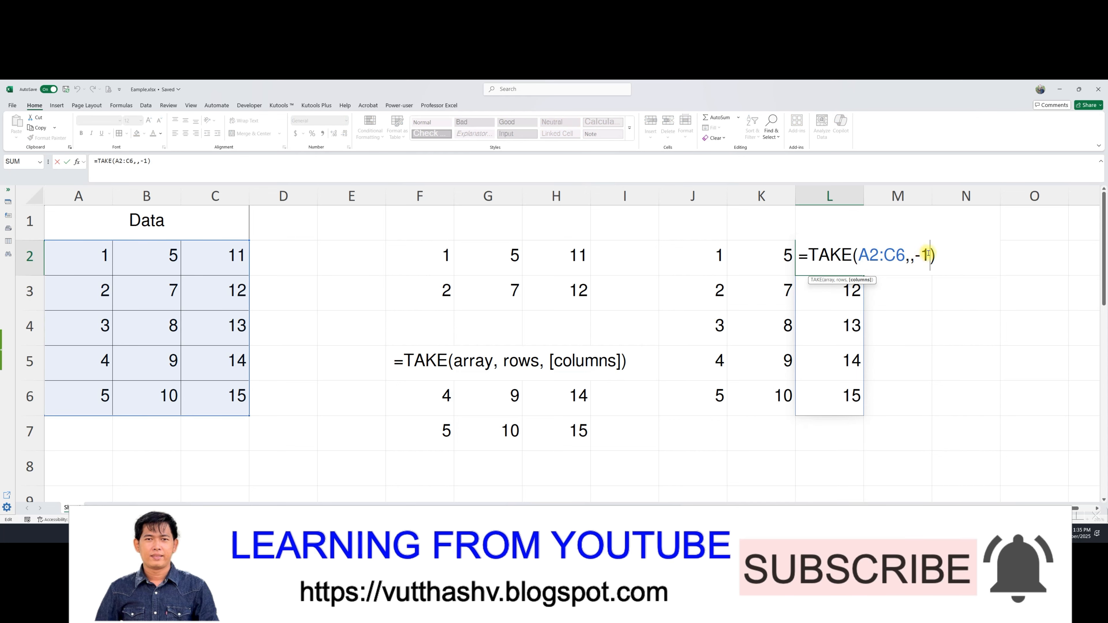
key("BackSpace")
type("2")
key("Return")
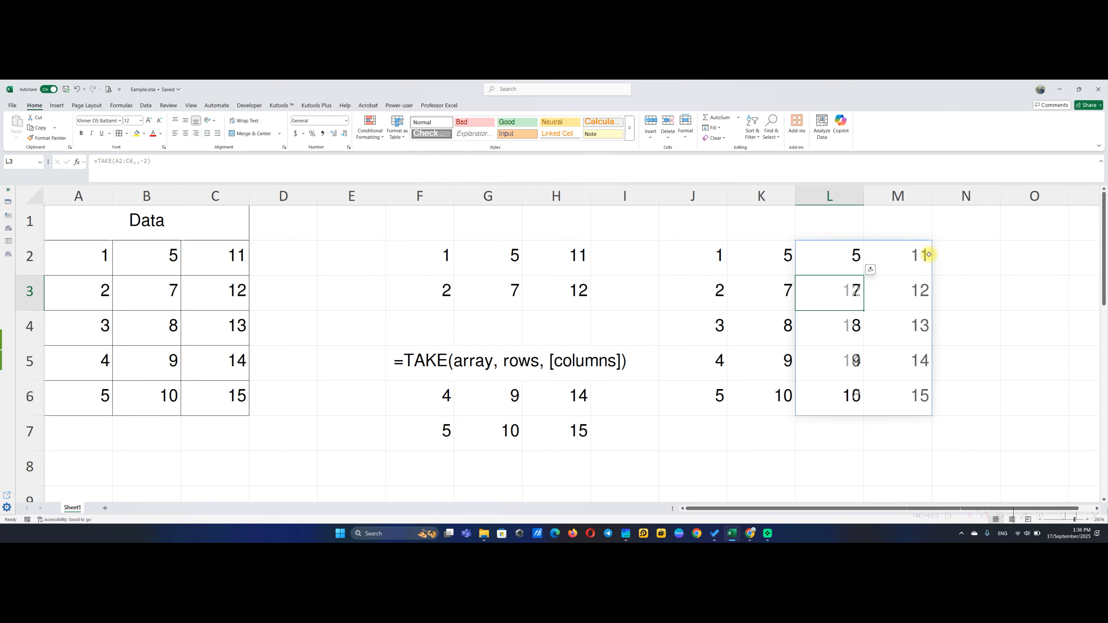